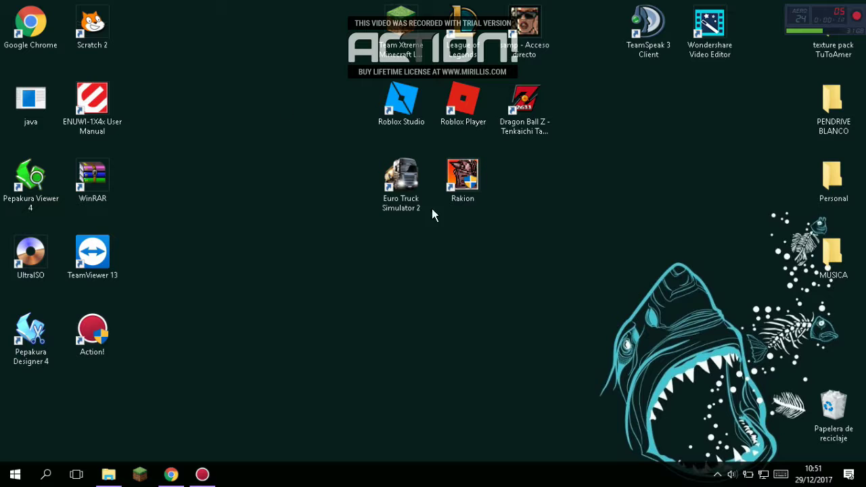
left_click_drag(170, 174, 348, 467)
left_click_drag(287, 293, 493, 395)
left_click_drag(276, 266, 337, 316)
left_click_drag(199, 255, 289, 352)
left_click_drag(350, 406, 282, 245)
left_click_drag(289, 247, 319, 332)
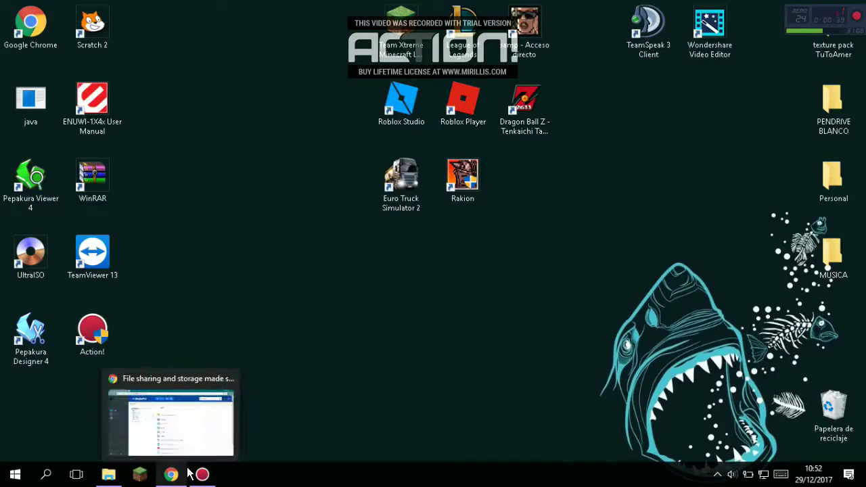
Check the Cursores TuToAmer.rar upload in the MediaFire file list in Chrome, and minimize the browser.
left_click(182, 474)
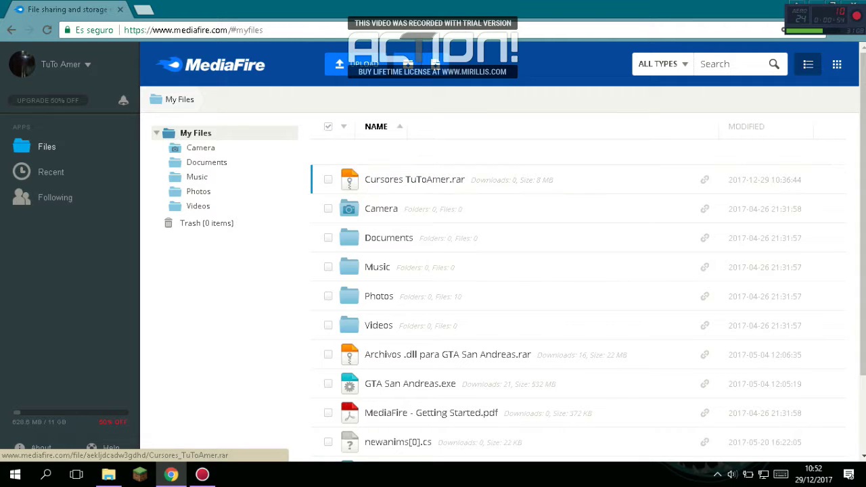
left_click(818, 7)
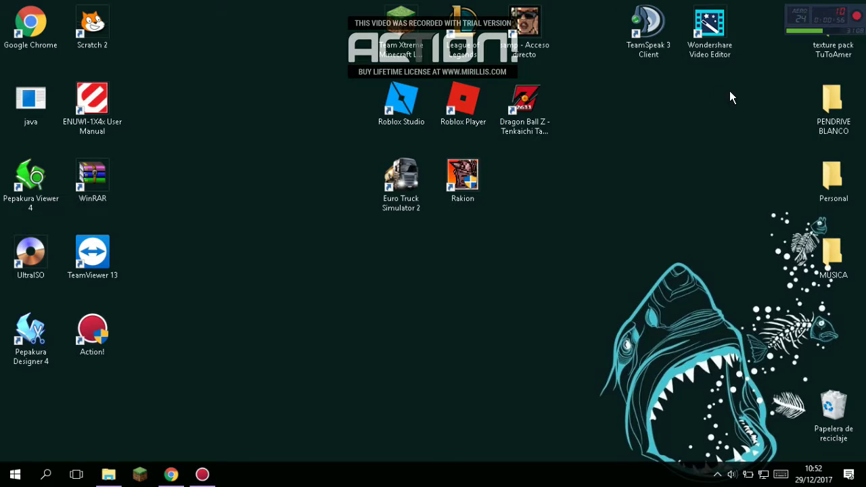
Open the Personal folder on the desktop and the extracted Cursores TuToAmer folder inside it.
double_click(839, 178)
left_click(198, 234)
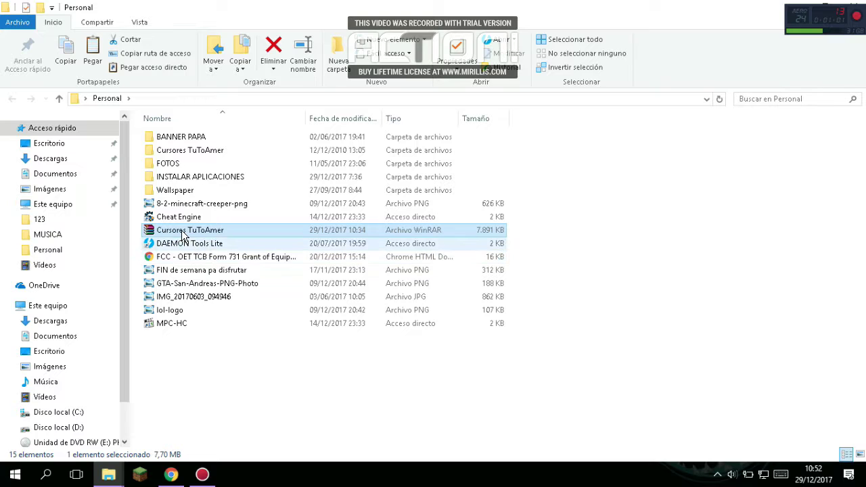
right_click(193, 230)
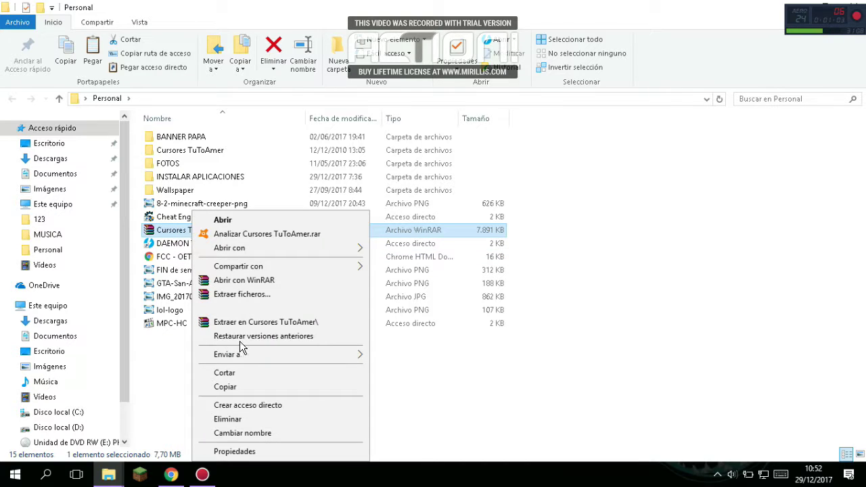
left_click(173, 232)
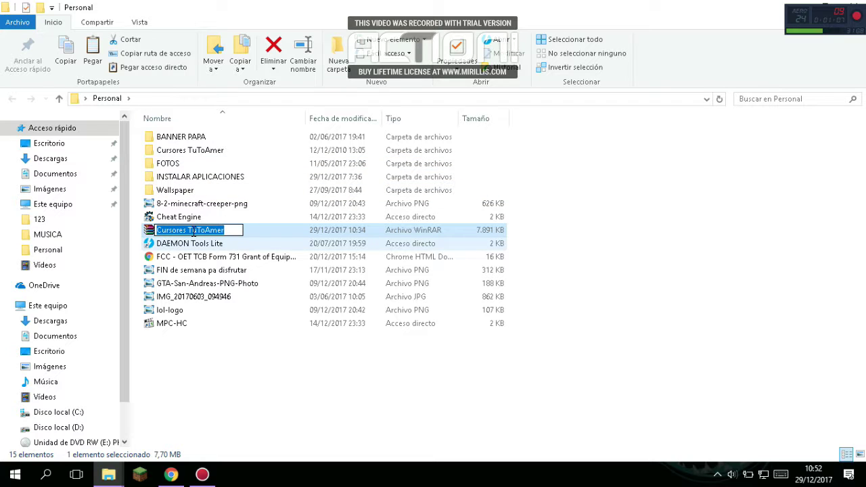
key("Return")
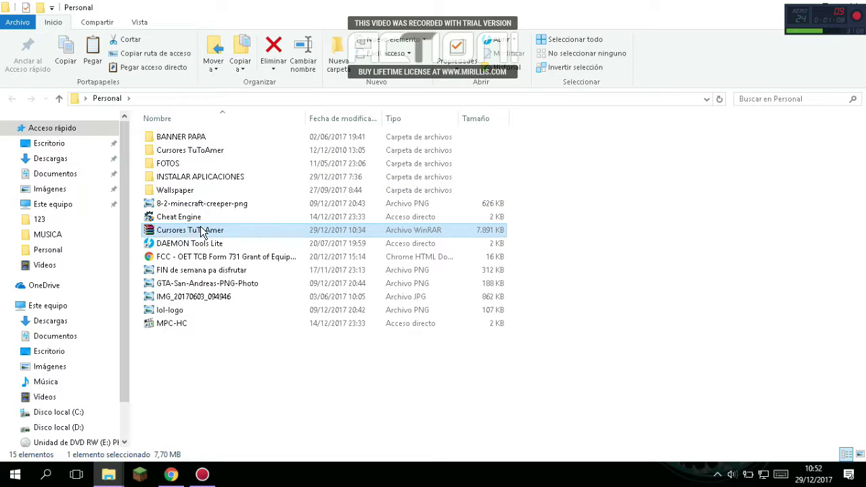
double_click(198, 154)
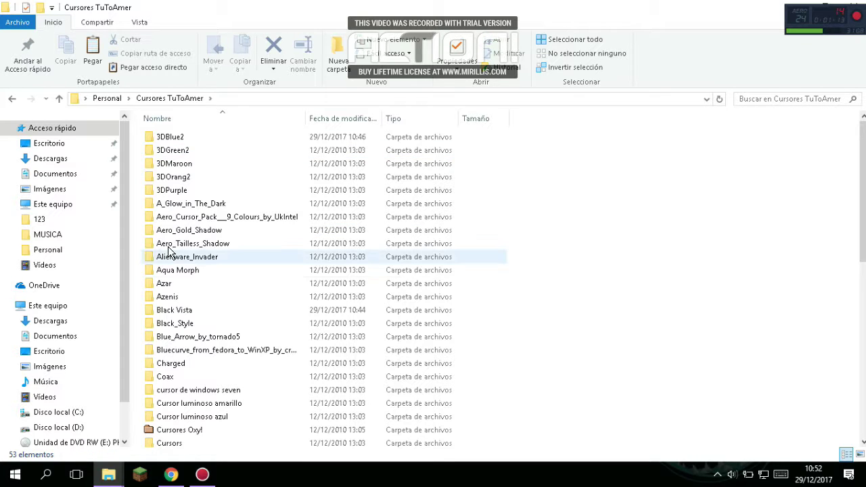
Look through the cursor pack folders, including the contents of Aqua Morph, Charged and cursor de windows seven.
scroll(199, 205, "down", 3)
scroll(259, 338, "down", 4)
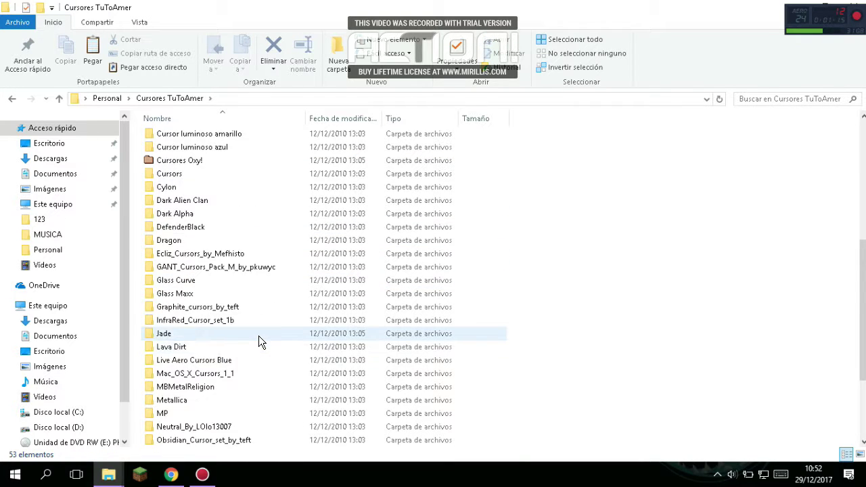
scroll(260, 339, "down", 3)
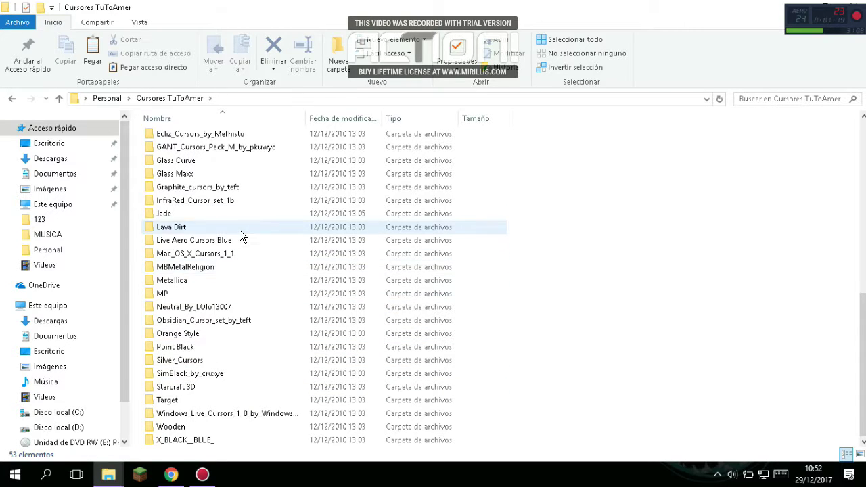
scroll(264, 284, "up", 10)
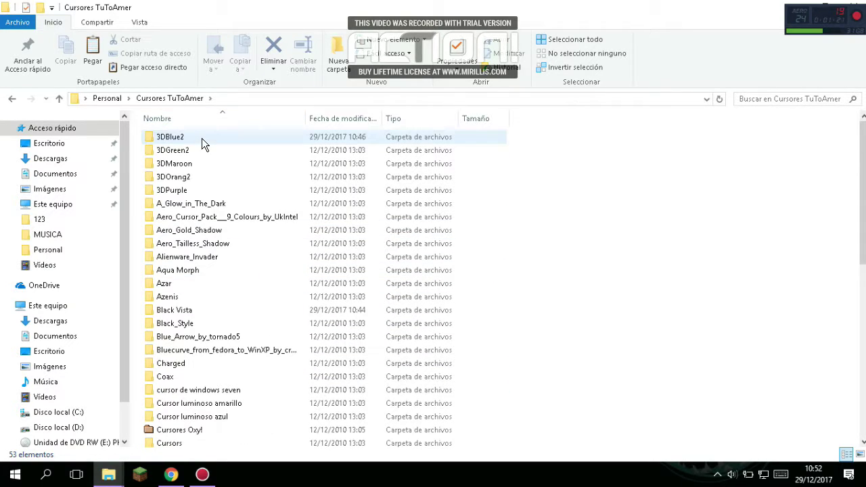
double_click(219, 270)
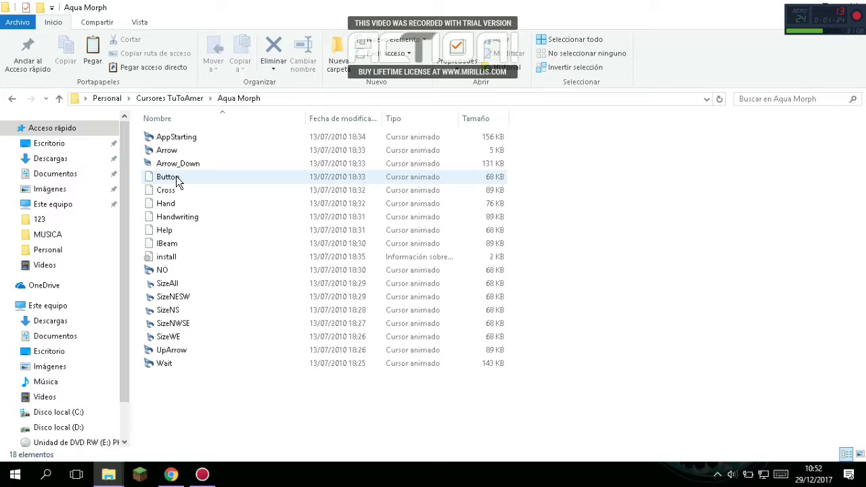
left_click(11, 99)
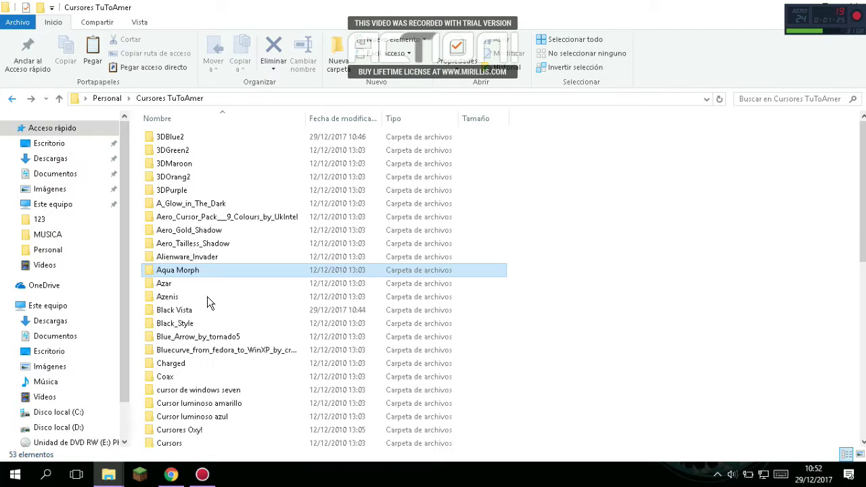
double_click(218, 365)
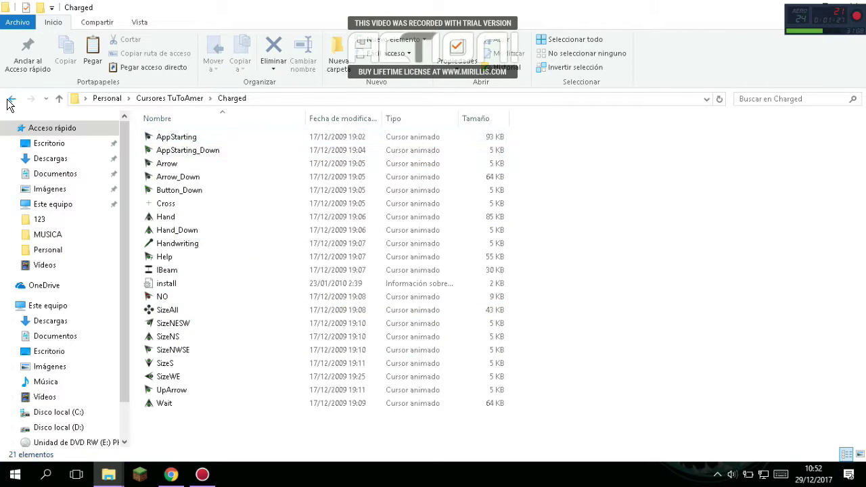
key("alt+Left")
double_click(189, 391)
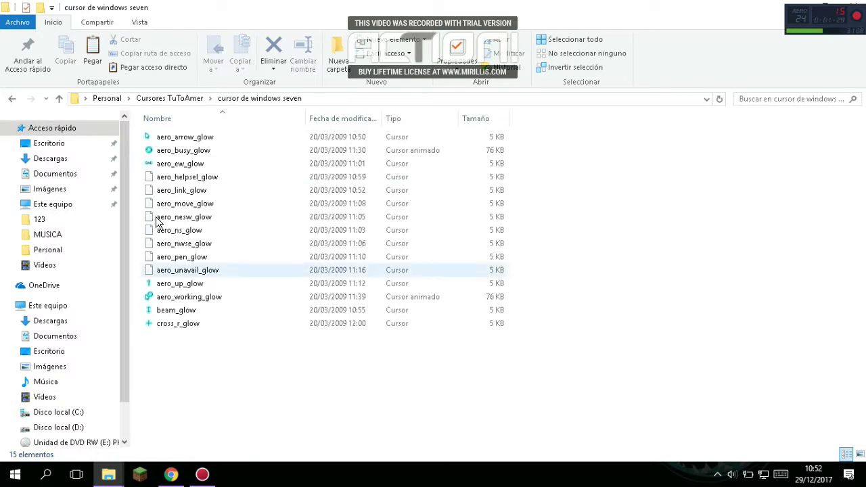
left_click(12, 99)
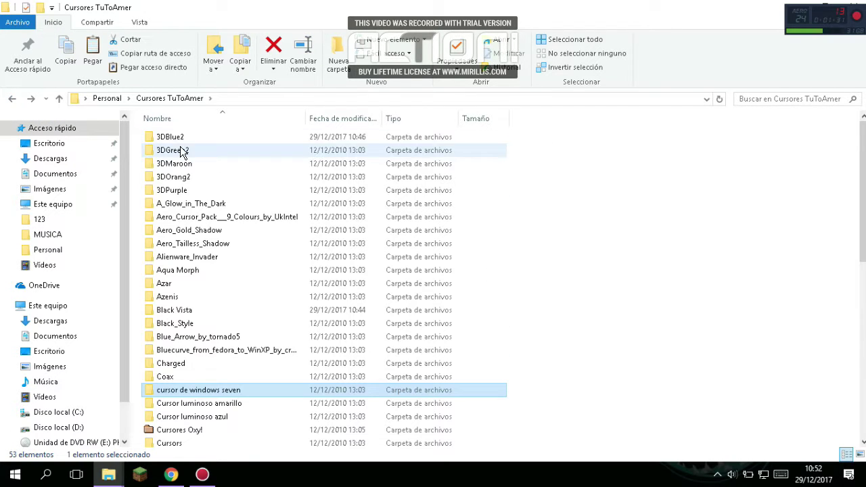
Find the Glass Maxx cursor folder in the list and open it.
scroll(210, 274, "down", 2)
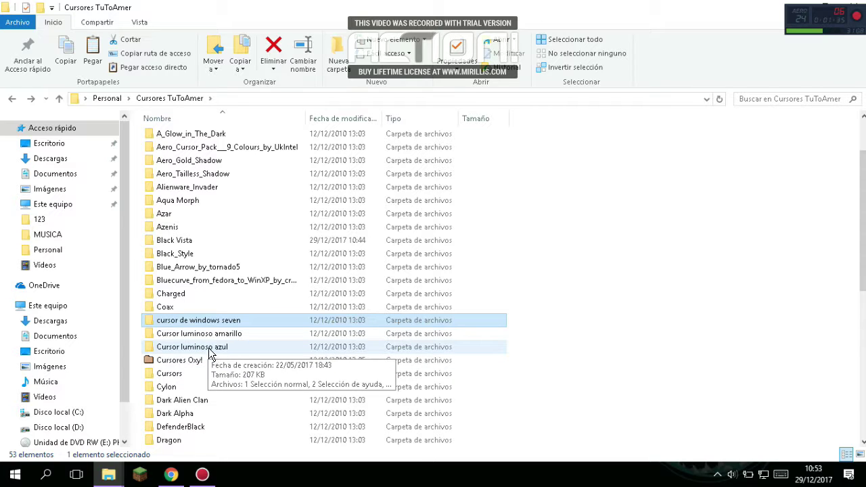
left_click(634, 281)
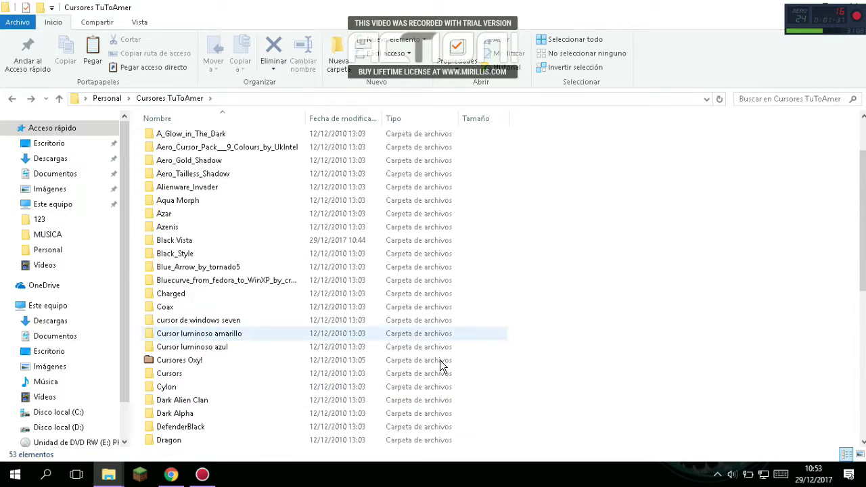
scroll(217, 399, "down", 1)
scroll(227, 410, "down", 3)
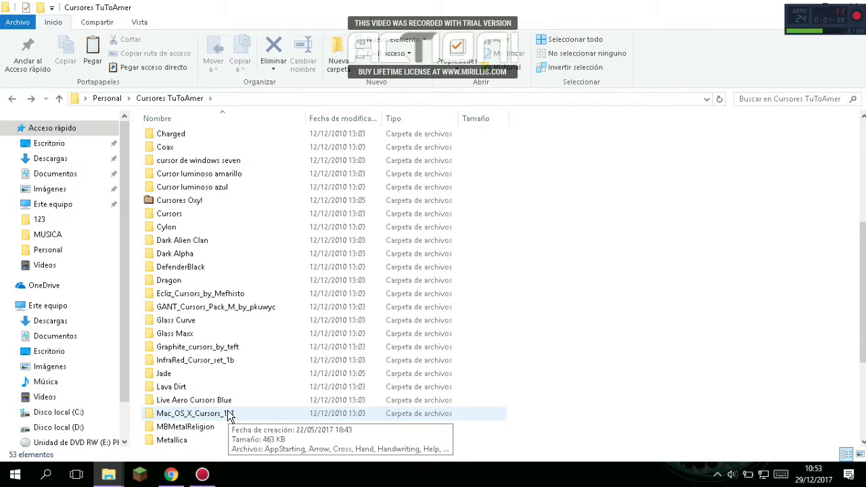
scroll(207, 440, "down", 1)
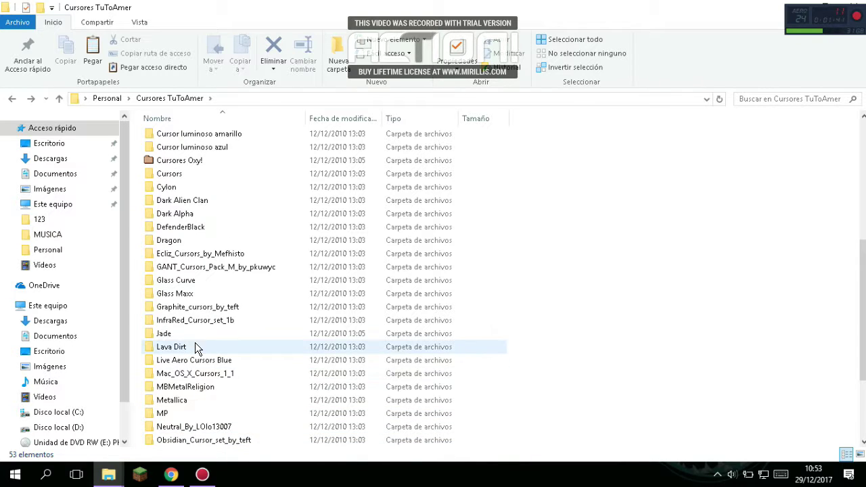
double_click(203, 293)
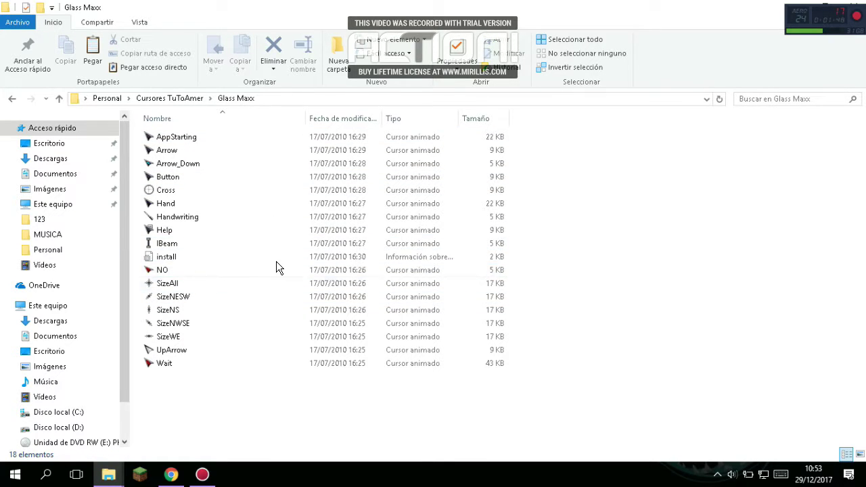
Install the Glass Maxx cursors from the folder's install file and allow the application to make changes to the device.
right_click(201, 257)
left_click(179, 252)
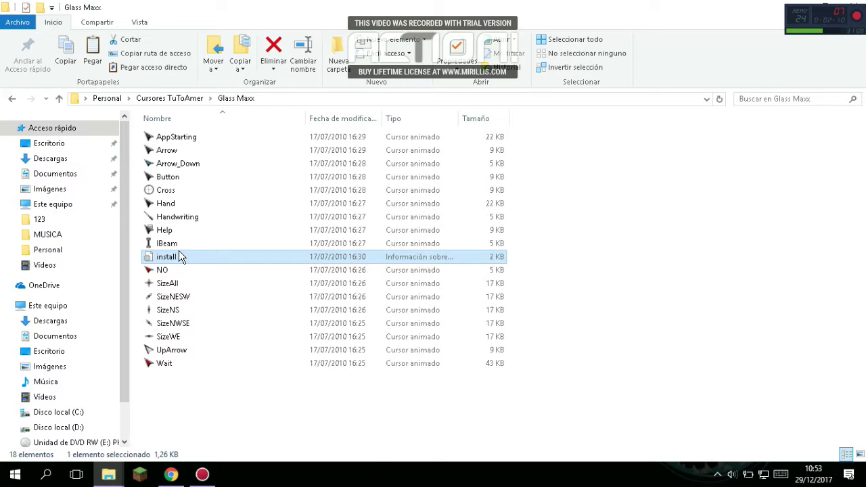
right_click(180, 251)
left_click(230, 210)
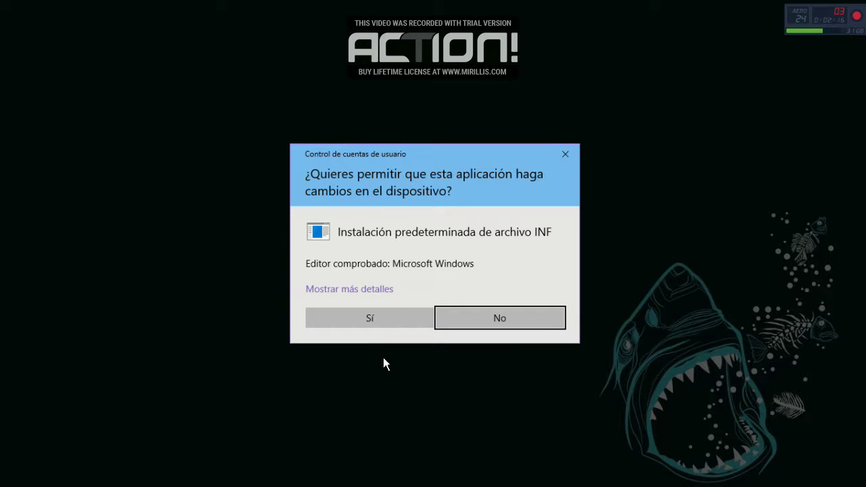
left_click(397, 313)
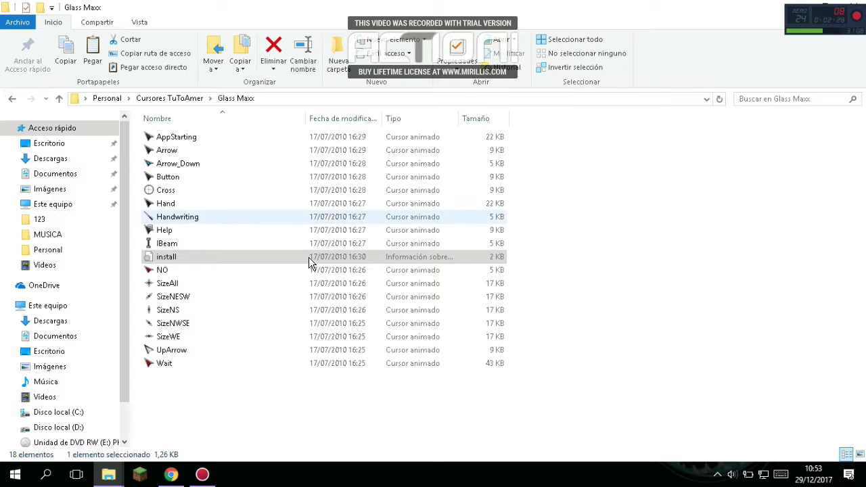
Minimize the folder window and open the mouse pointer settings from the desktop's theme personalization.
left_click(563, 277)
left_click(800, 4)
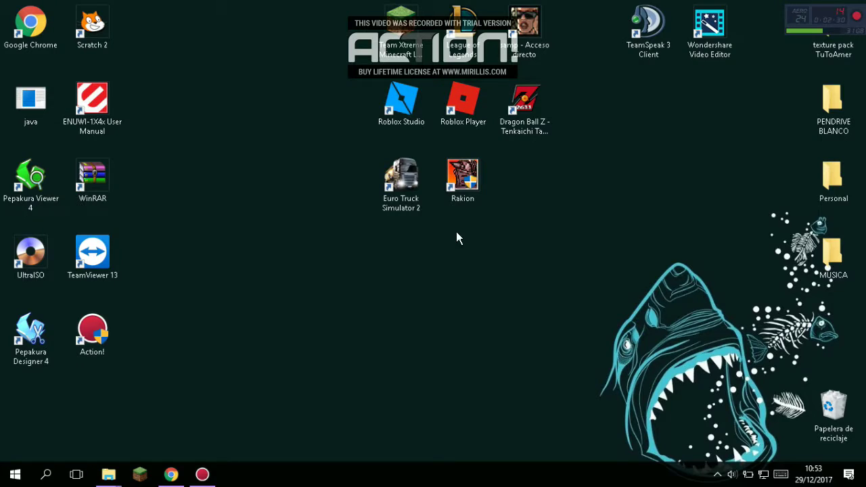
right_click(298, 302)
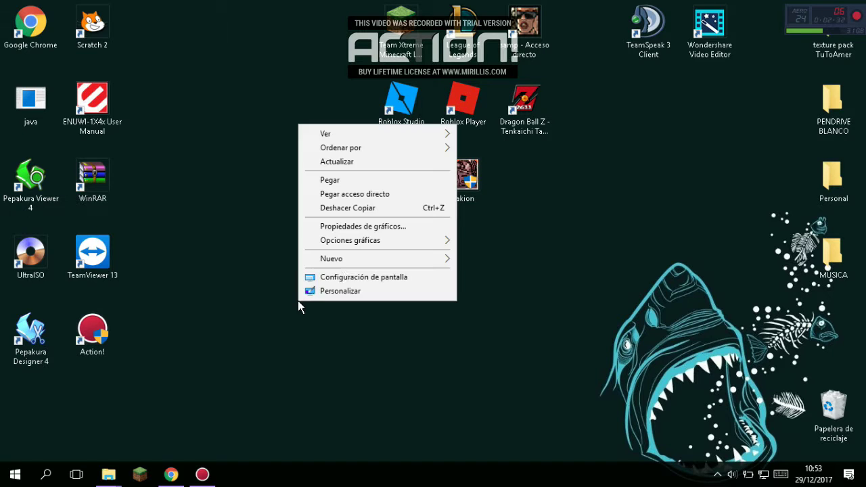
left_click(377, 295)
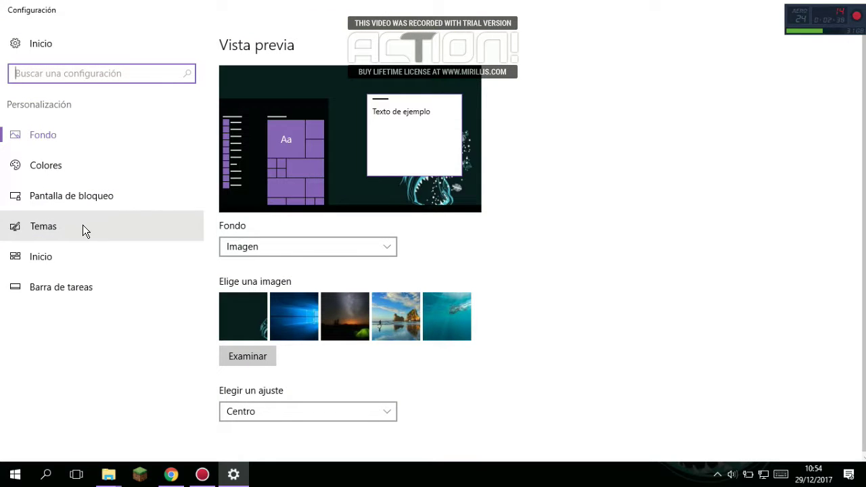
left_click(55, 226)
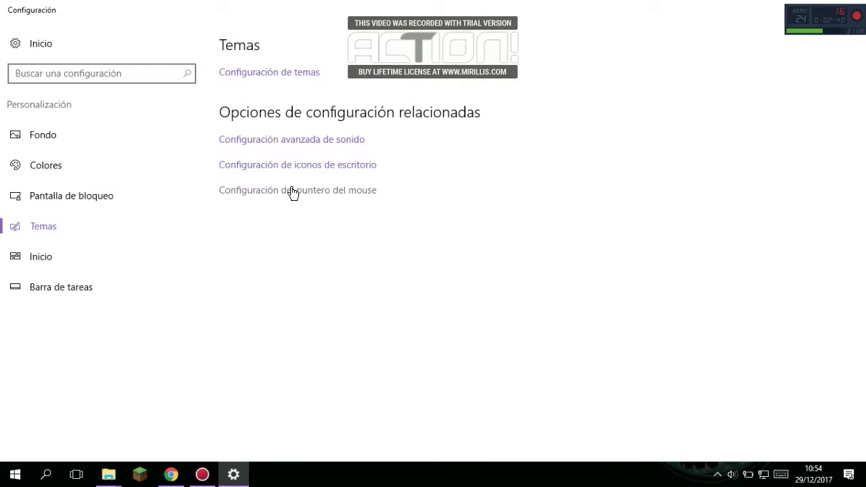
left_click(352, 194)
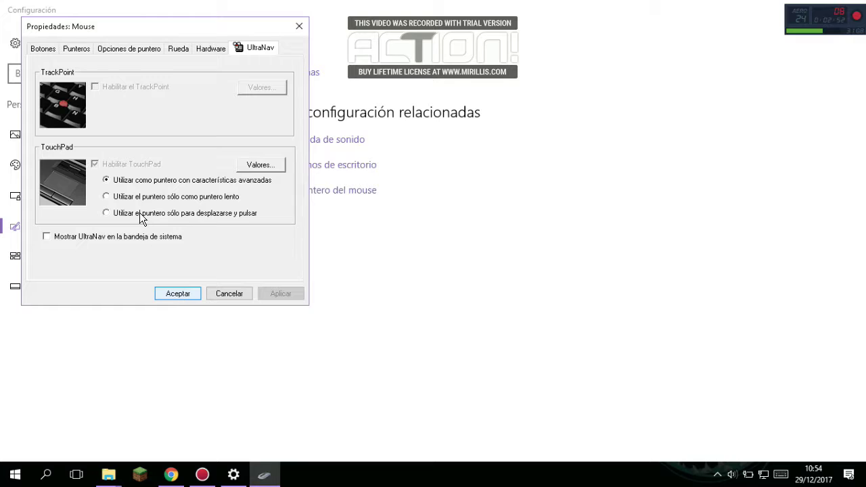
Apply the Glass Maxx pointer scheme, replacing the original scheme, and accept the mouse properties.
left_click(81, 48)
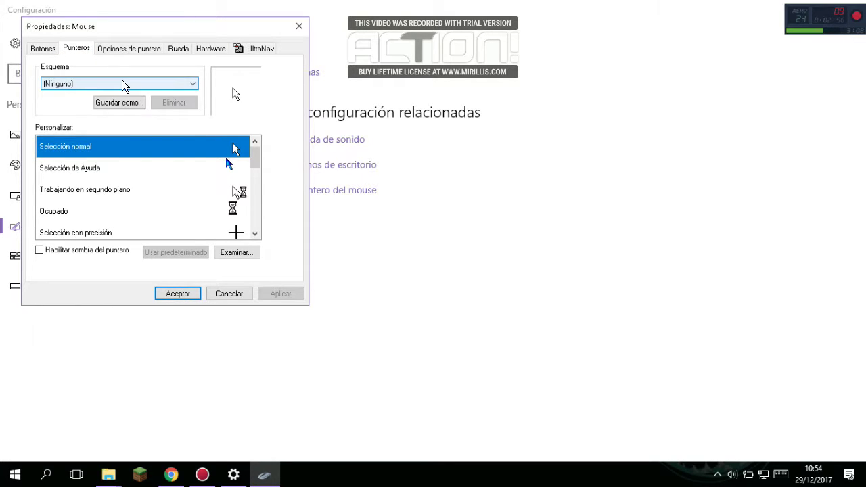
left_click(124, 84)
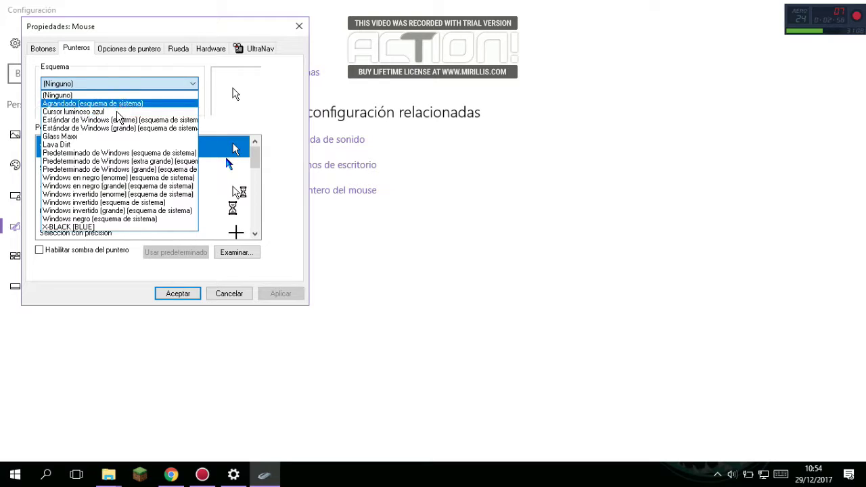
left_click(92, 137)
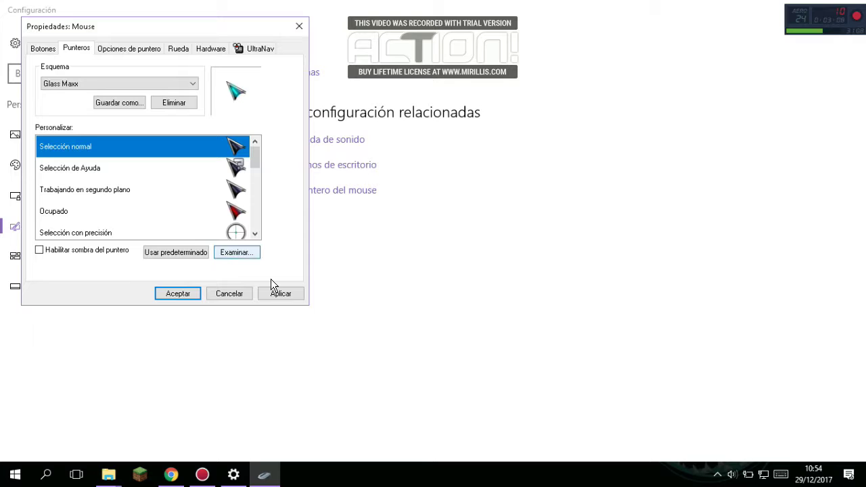
left_click(281, 294)
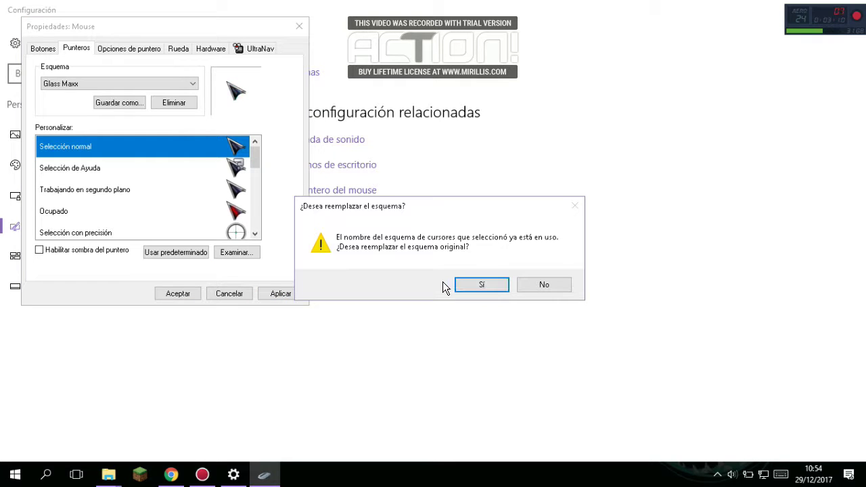
left_click(485, 285)
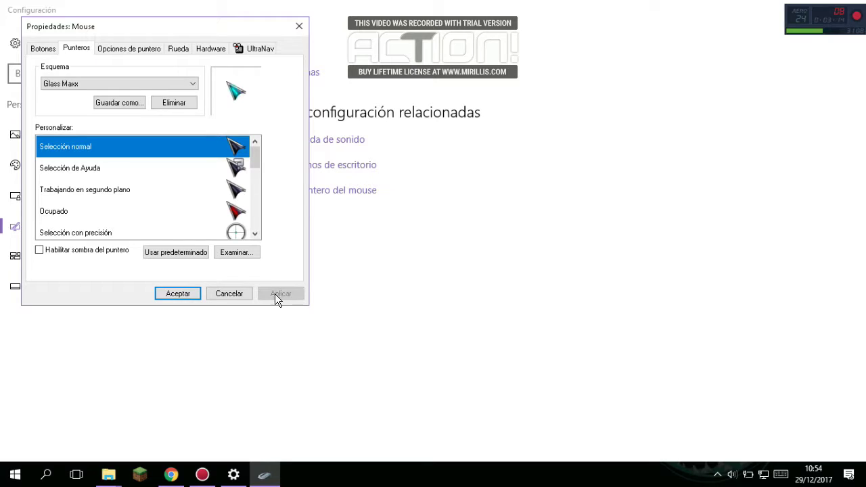
left_click(186, 293)
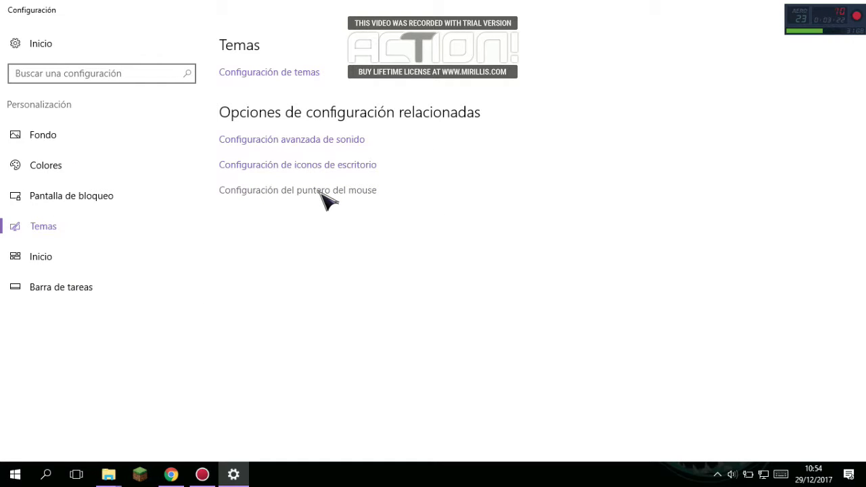
Bring back the Personal folder window and open the Cursores TuToAmer folder.
mouse_move(120, 458)
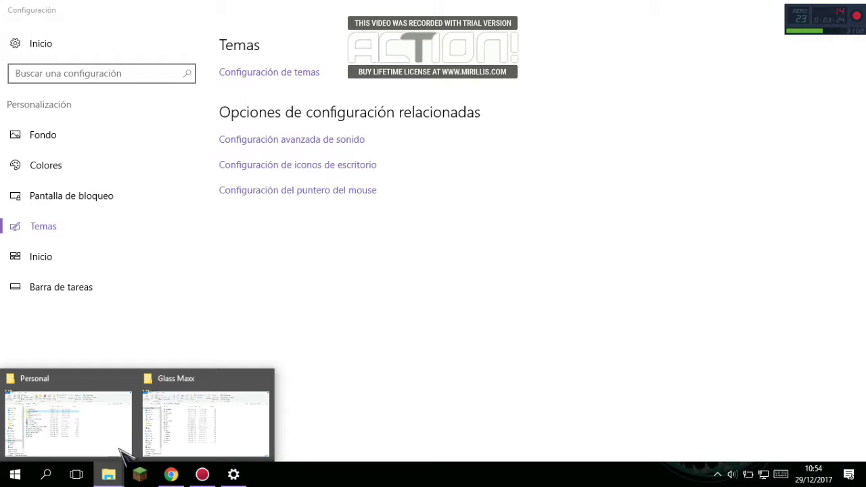
left_click(123, 414)
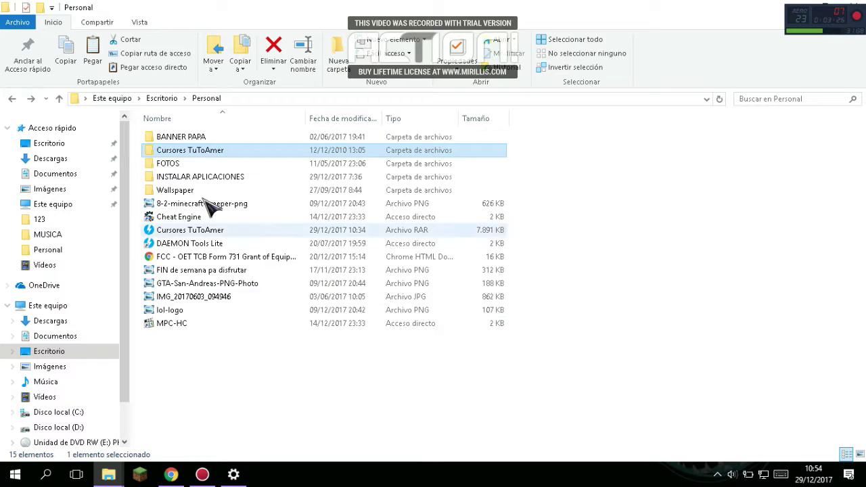
double_click(193, 155)
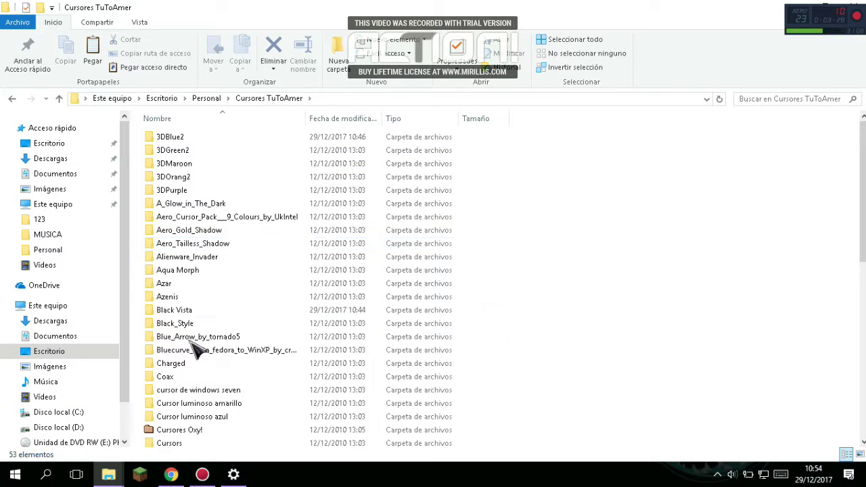
Look through the cursor files in the 3DPurple folder and return to the Cursores TuToAmer list.
double_click(204, 191)
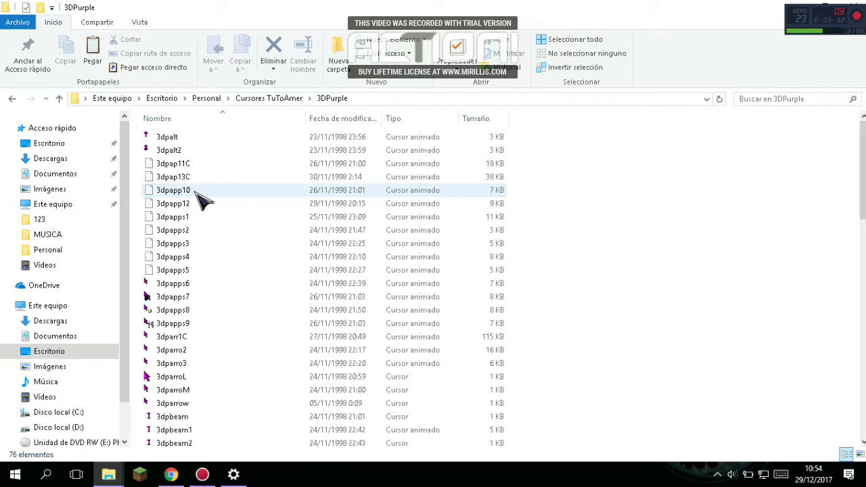
scroll(170, 306, "down", 3)
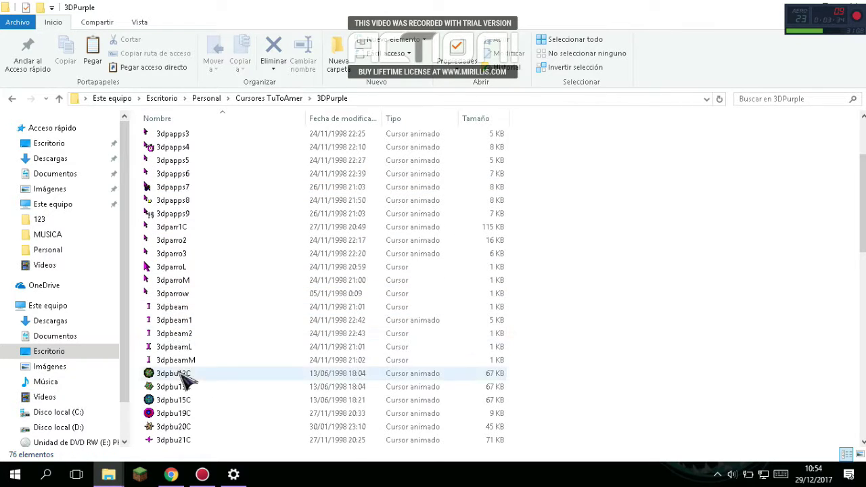
scroll(191, 382, "down", 5)
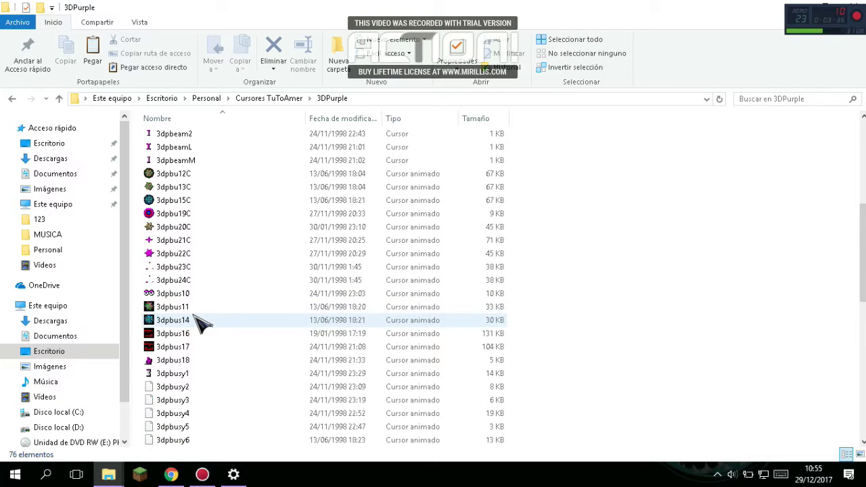
scroll(196, 318, "down", 8)
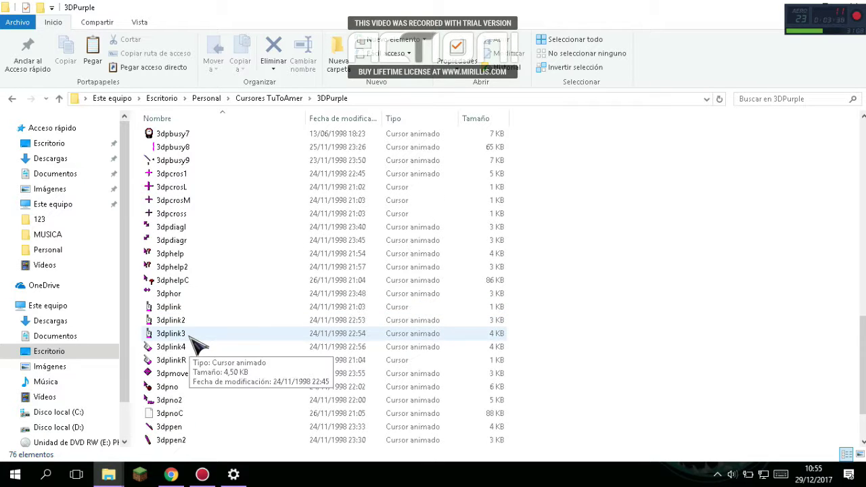
scroll(197, 349, "down", 2)
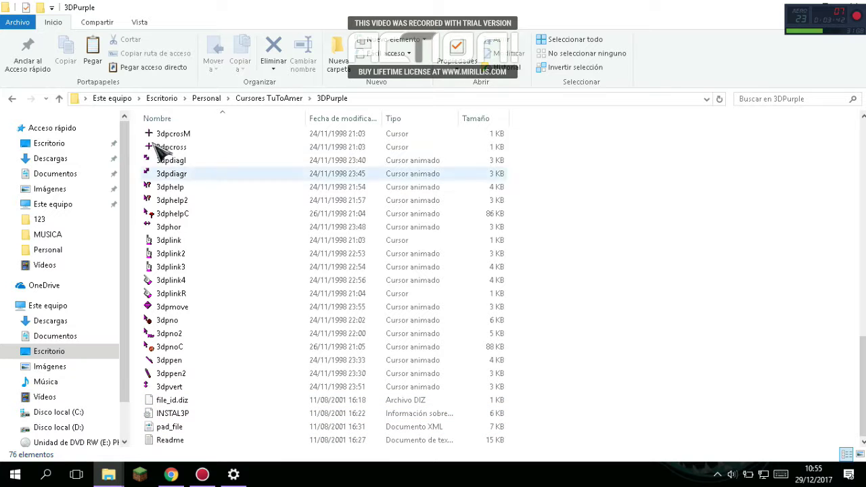
left_click(12, 99)
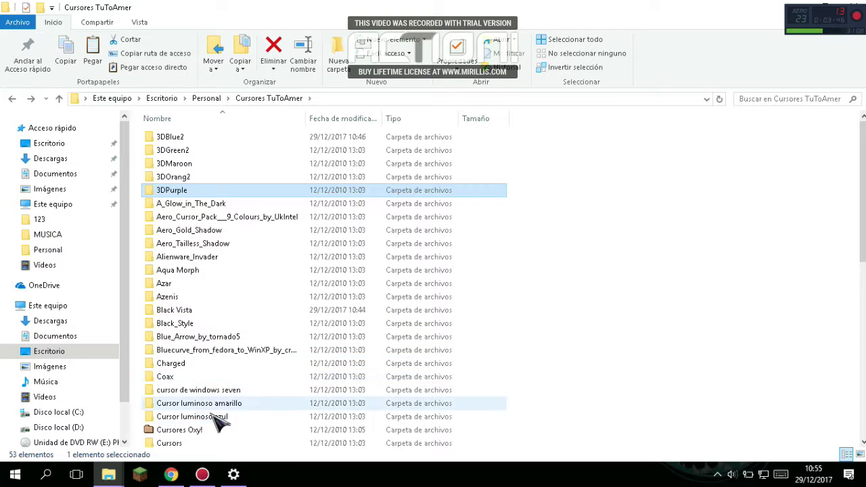
Open the Cursor luminoso amarillo folder, install the cursors from its setup information file, and allow the changes to the device.
double_click(269, 404)
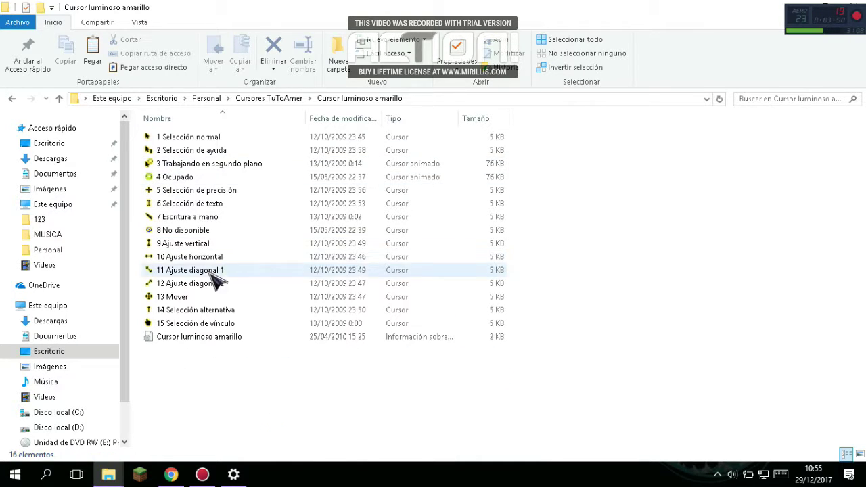
left_click(180, 342)
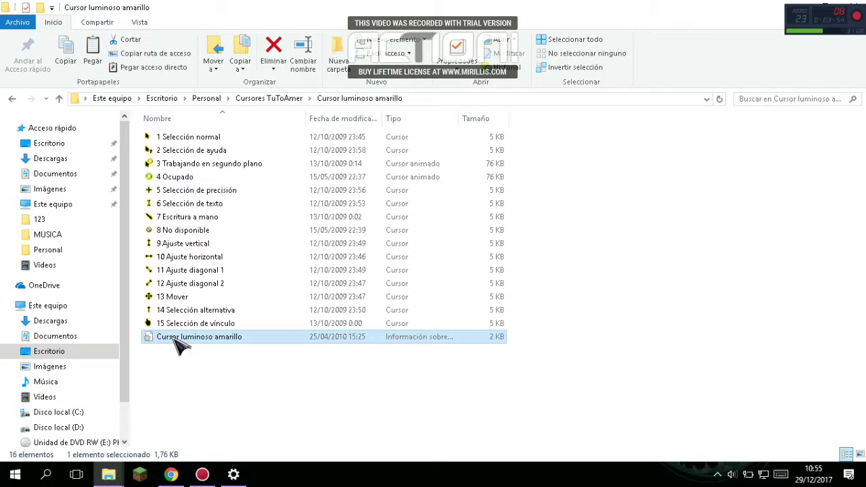
right_click(178, 345)
left_click(221, 79)
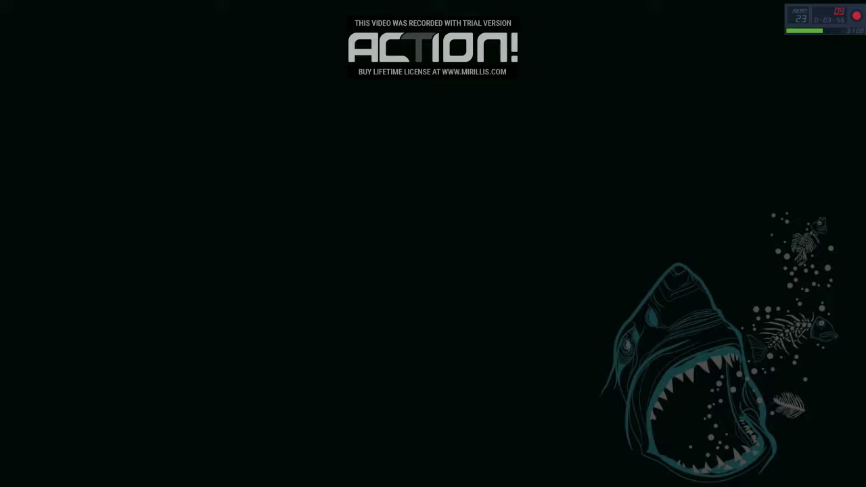
left_click(395, 323)
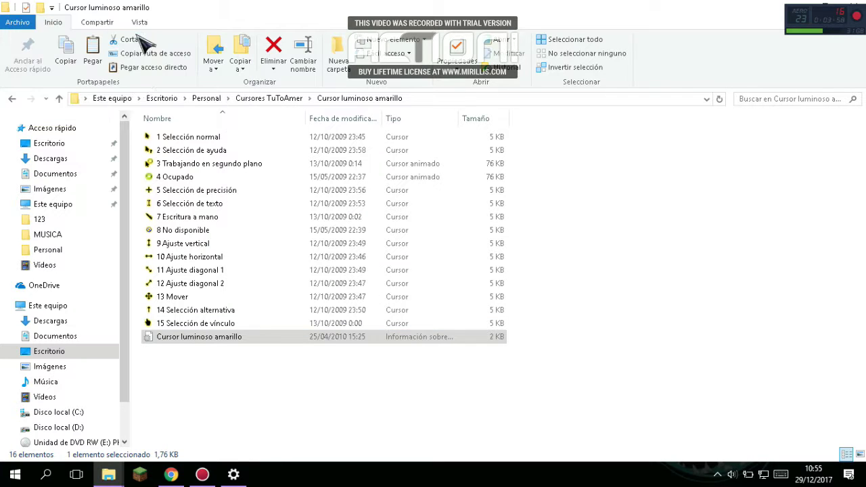
Minimize the folder windows and open the mouse pointer settings from the desktop's theme personalization.
left_click(803, 4)
left_click(799, 3)
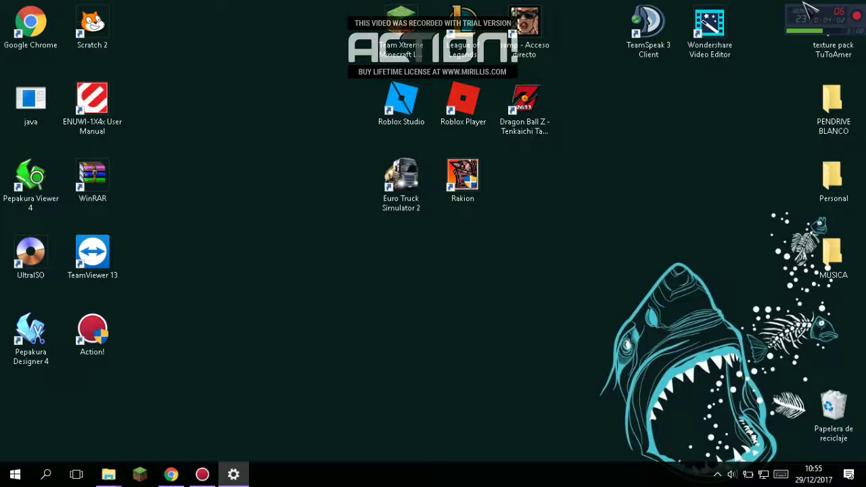
right_click(335, 335)
left_click(374, 323)
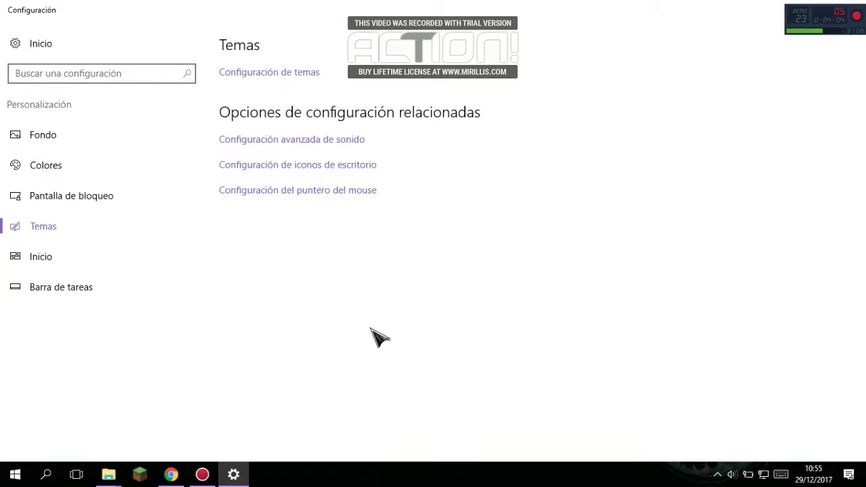
left_click(98, 228)
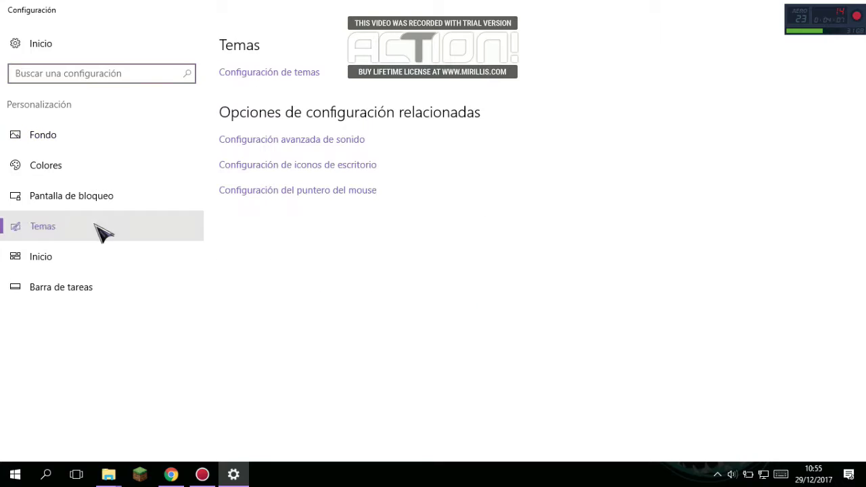
left_click(308, 192)
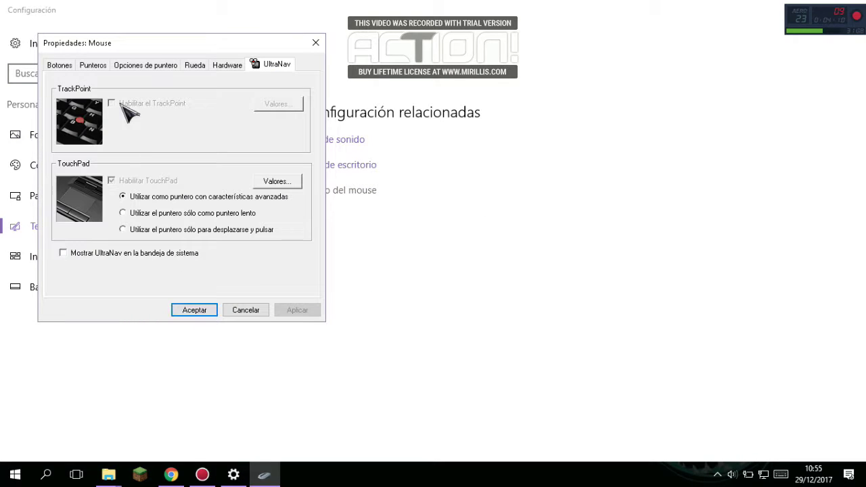
Apply the Cursor luminoso amarillo pointer scheme and agree to replace the original scheme.
left_click(94, 65)
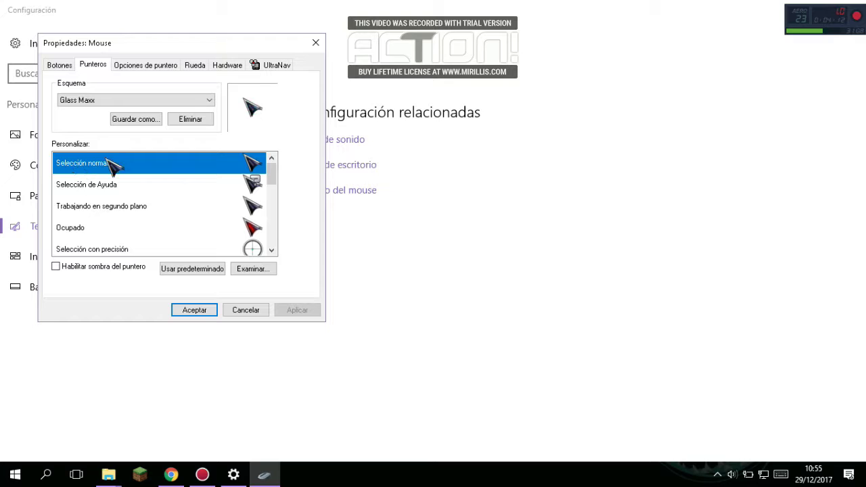
left_click(112, 100)
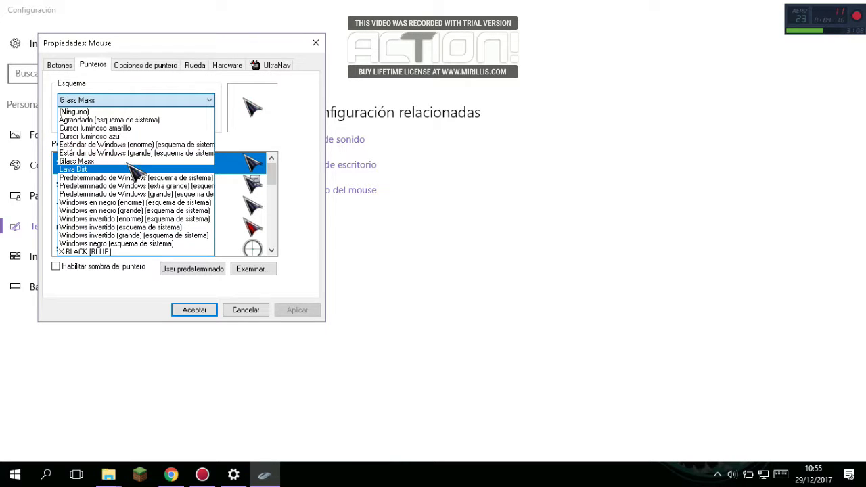
left_click(137, 129)
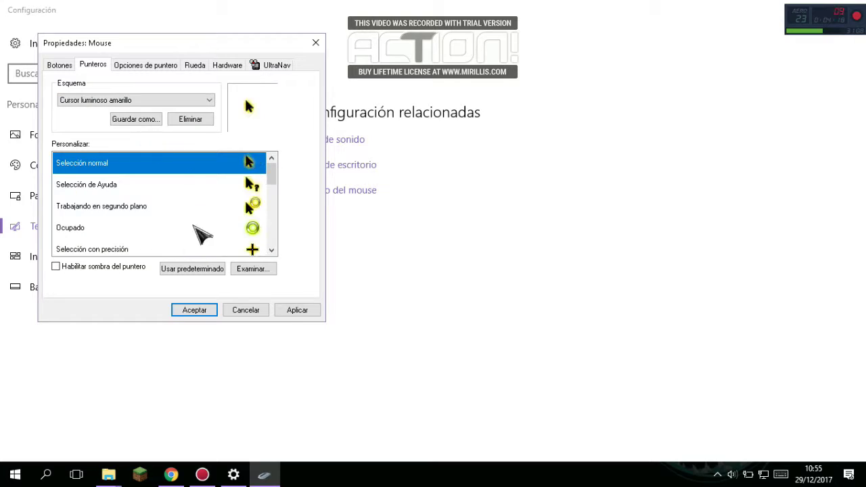
left_click(297, 310)
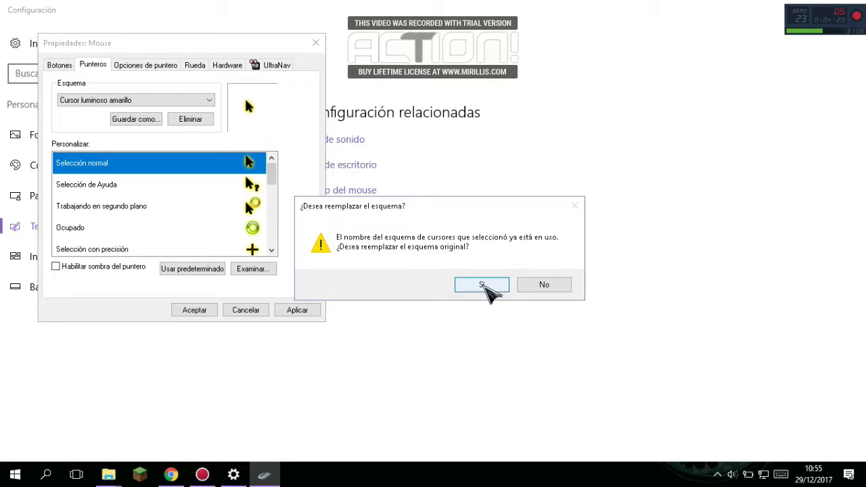
left_click(482, 284)
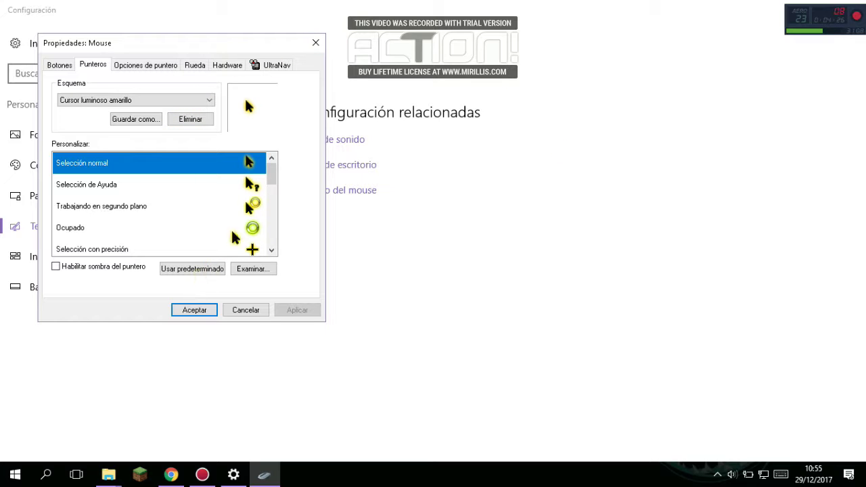
Set the pointer scheme to (Ninguno), apply and accept it, and close the settings window.
left_click(169, 100)
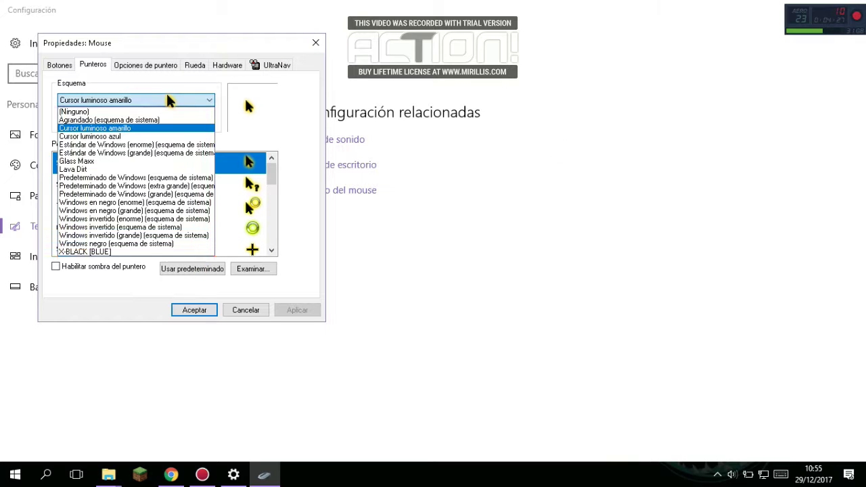
left_click(121, 113)
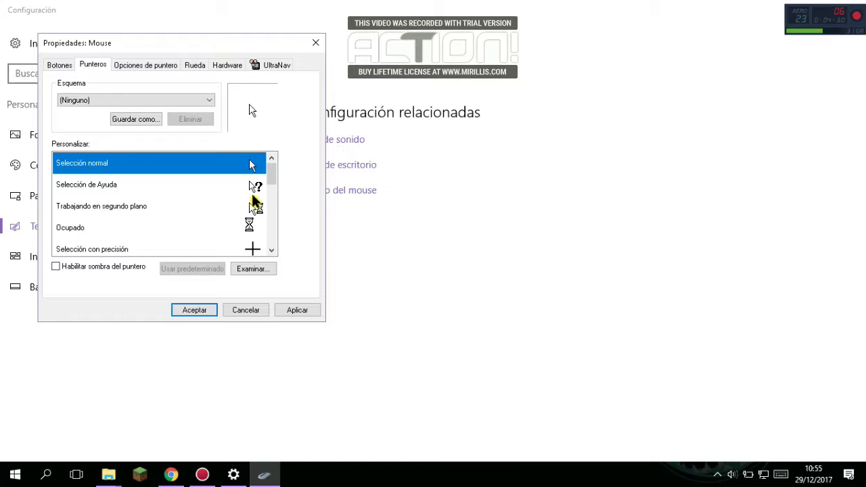
left_click(300, 310)
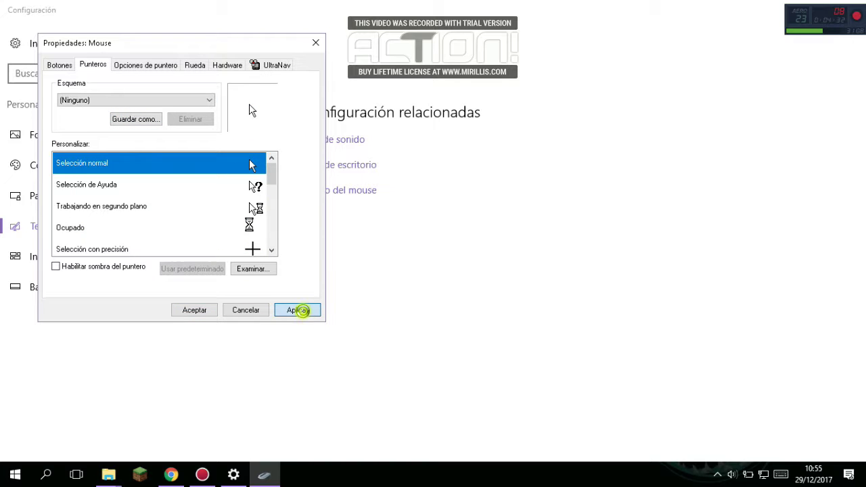
left_click(210, 310)
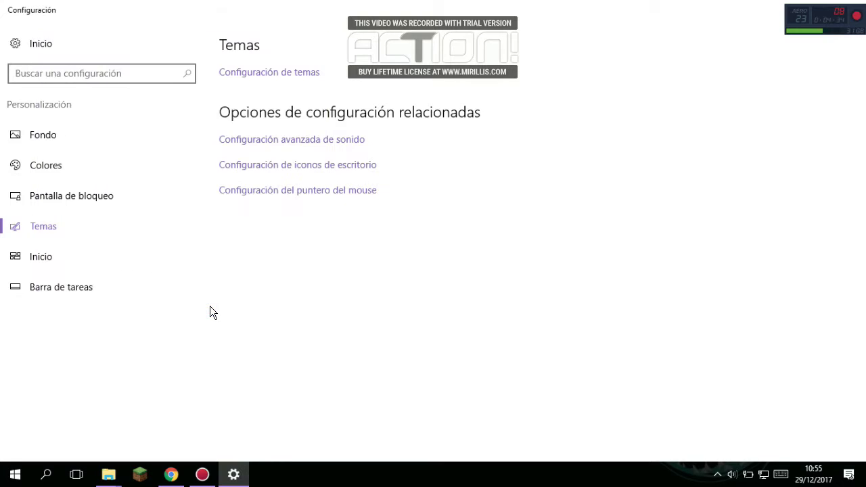
left_click(860, 5)
left_click_drag(365, 2, 525, 181)
left_click(538, 149)
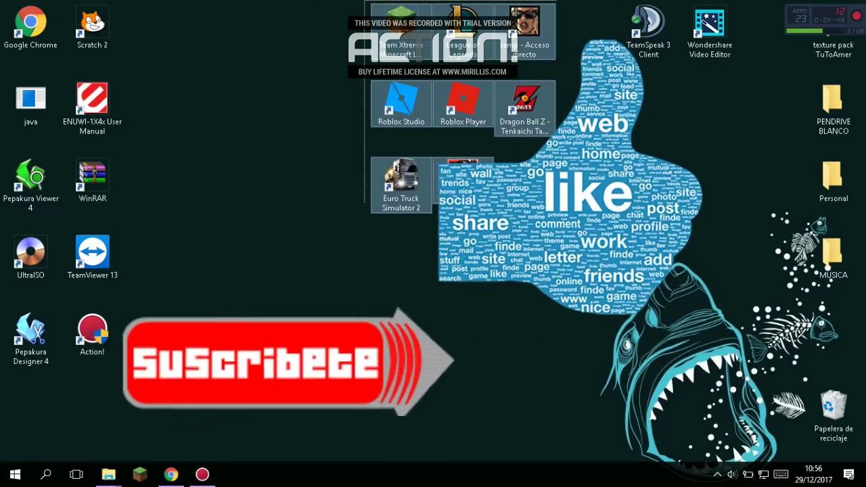
left_click_drag(353, 1, 571, 223)
left_click_drag(363, 2, 507, 241)
left_click_drag(359, 6, 572, 244)
left_click_drag(306, 174, 459, 230)
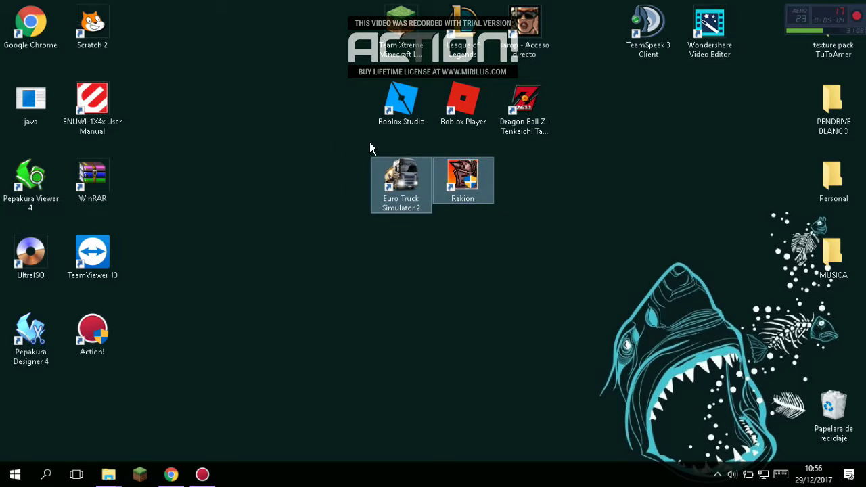
left_click_drag(526, 262, 413, 215)
left_click_drag(343, 154, 520, 239)
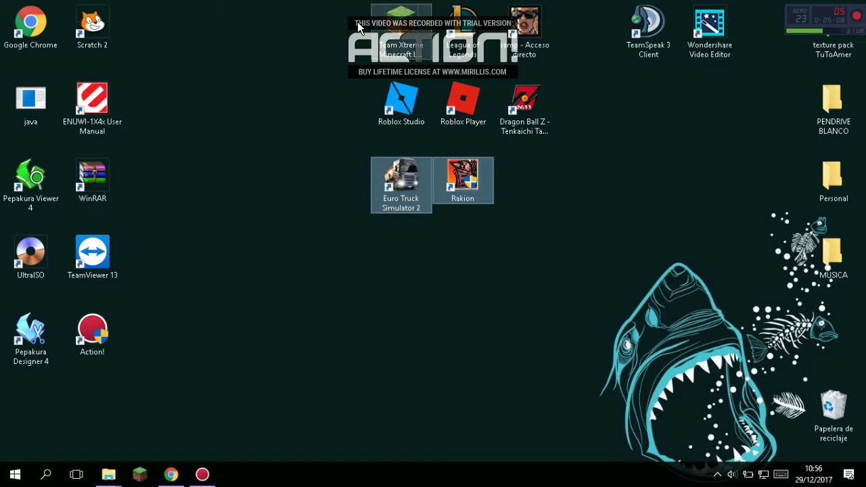
left_click(360, 182)
left_click_drag(361, 155, 525, 271)
left_click_drag(368, 151, 495, 270)
left_click_drag(354, 148, 507, 244)
left_click(516, 213)
left_click_drag(584, 303, 363, 6)
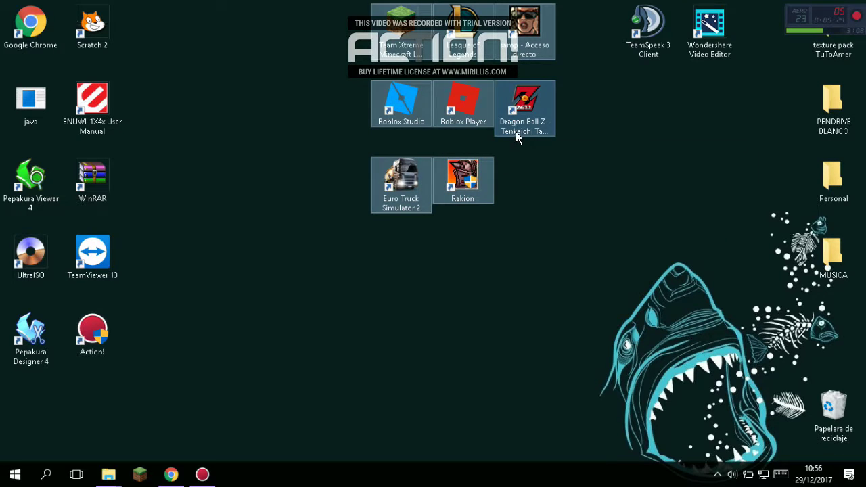
left_click(207, 477)
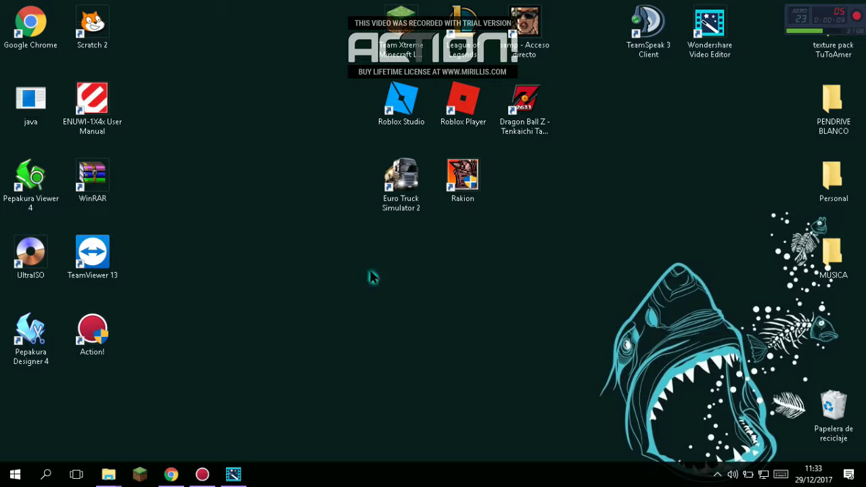
left_click_drag(364, 239, 505, 102)
left_click_drag(369, 243, 582, 21)
left_click_drag(586, 237, 570, 248)
mouse_move(570, 247)
left_mouse_down()
mouse_move(373, 33)
mouse_move(363, 2)
mouse_move(487, 100)
mouse_move(563, 211)
mouse_move(567, 236)
mouse_move(559, 236)
left_mouse_up()
left_click(362, 5)
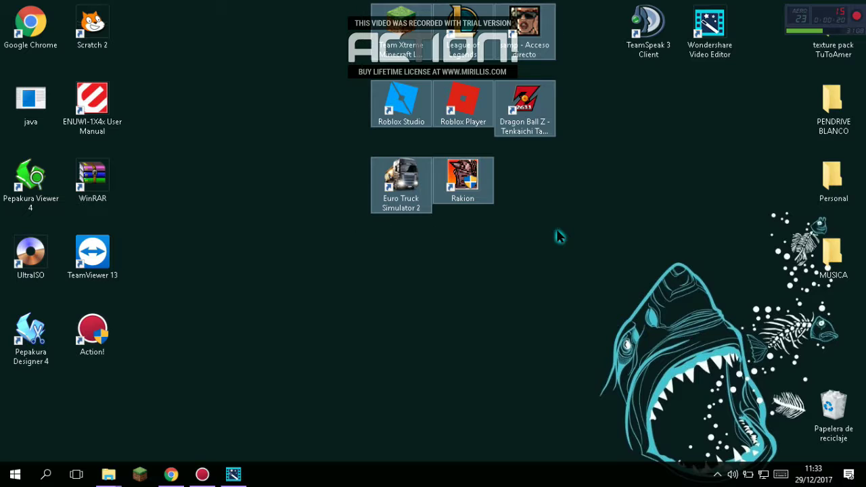